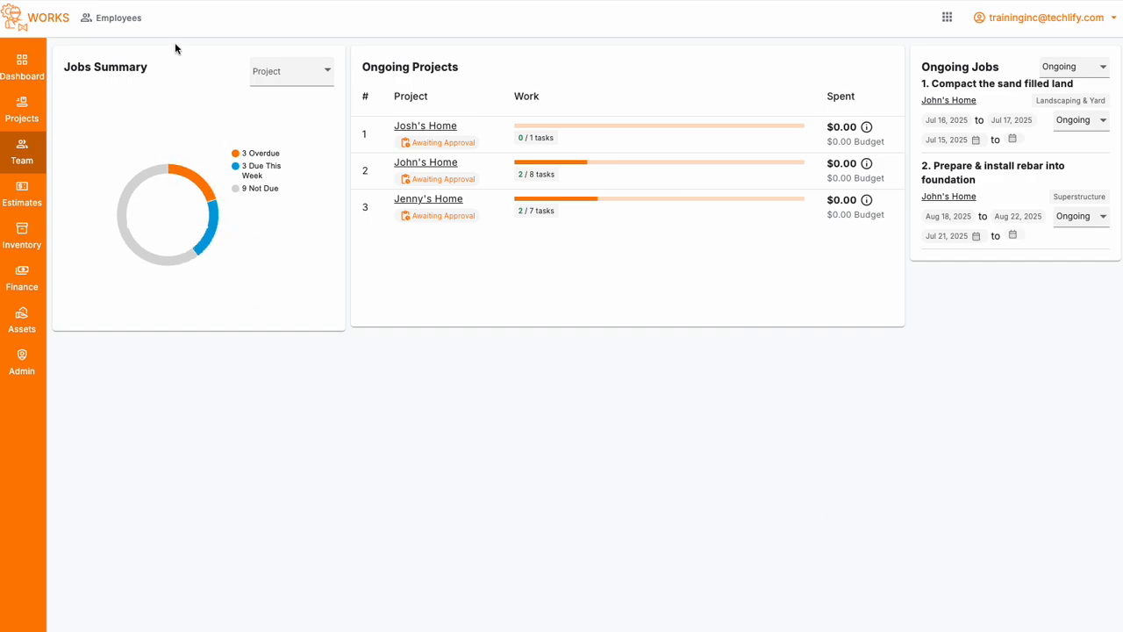
Step: Open the profile of the employee with the job title Operations manager from the team's employee list
{"action": "left_click", "coordinate": [16, 159]}
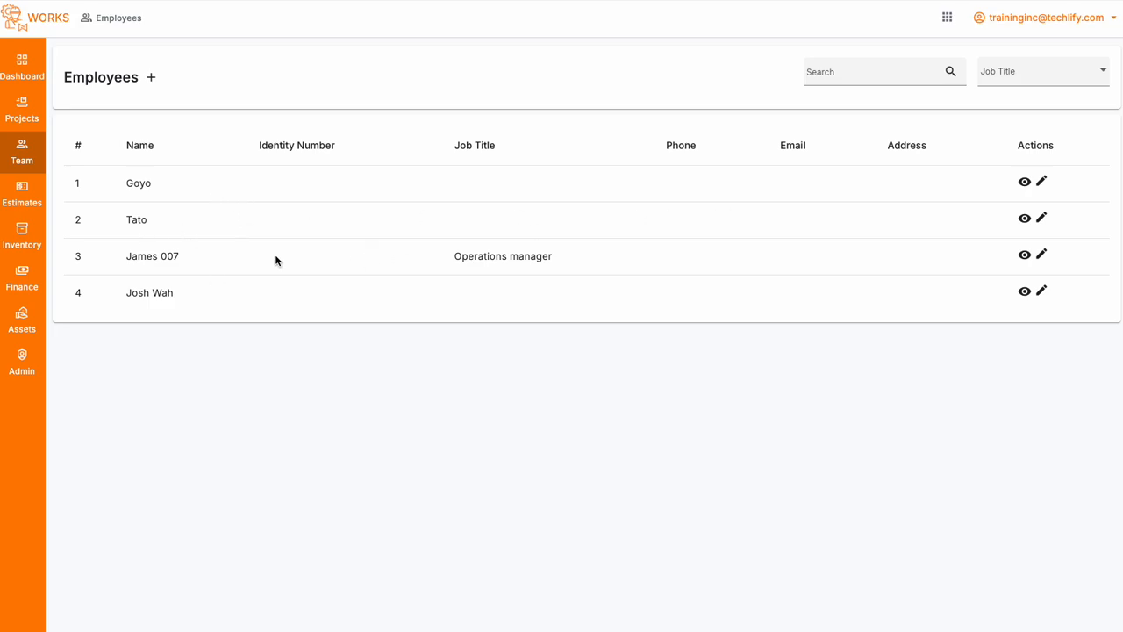
{"action": "left_click", "coordinate": [1022, 256]}
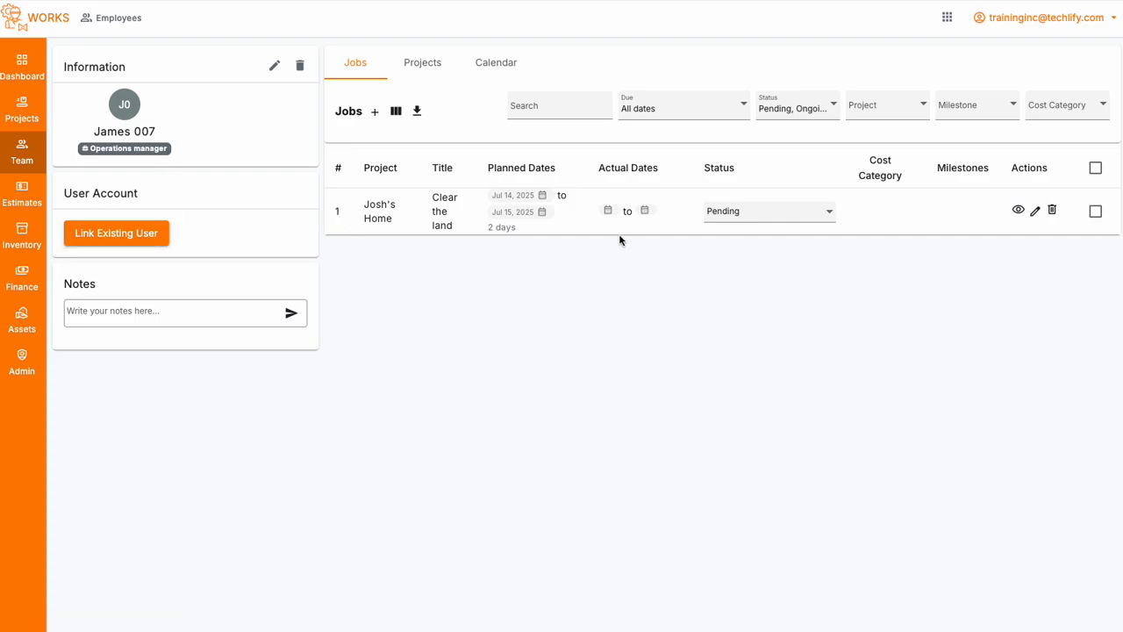
Step: Open the list of all project jobs and filter it to the Jenny's Home project
{"action": "left_click", "coordinate": [30, 112]}
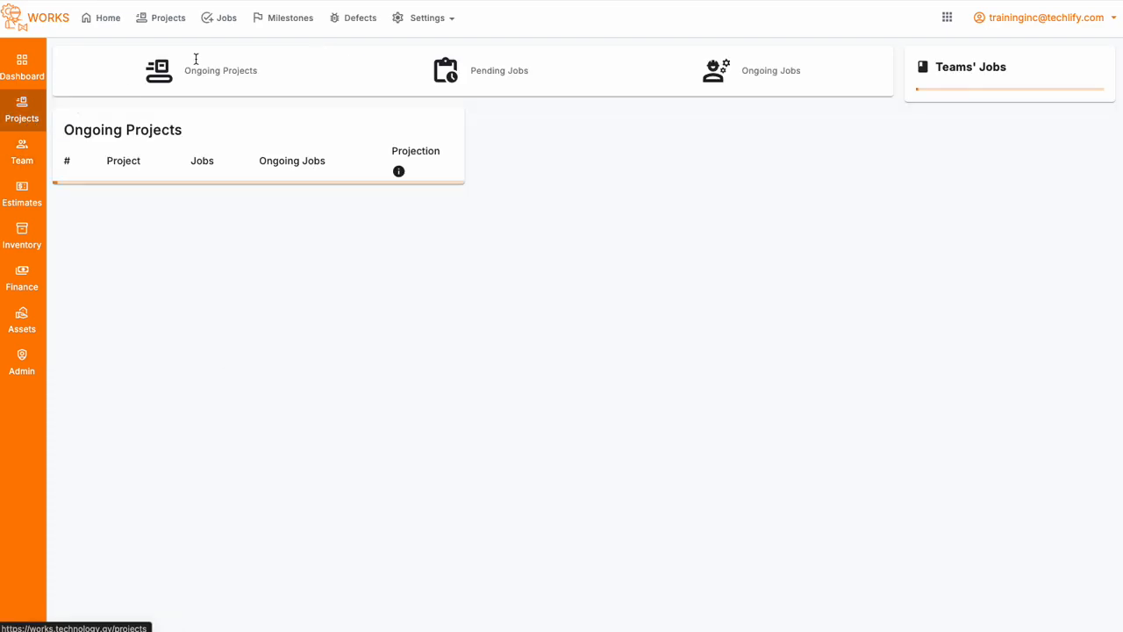
{"action": "left_click", "coordinate": [218, 20]}
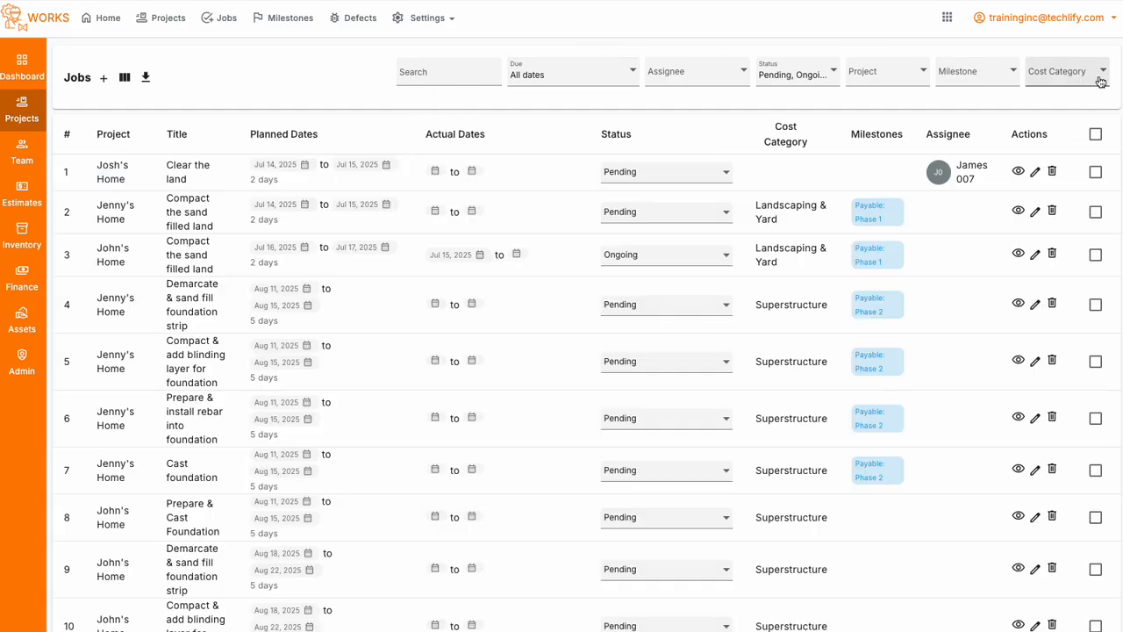
{"action": "left_click", "coordinate": [898, 78]}
{"action": "left_click", "coordinate": [902, 153]}
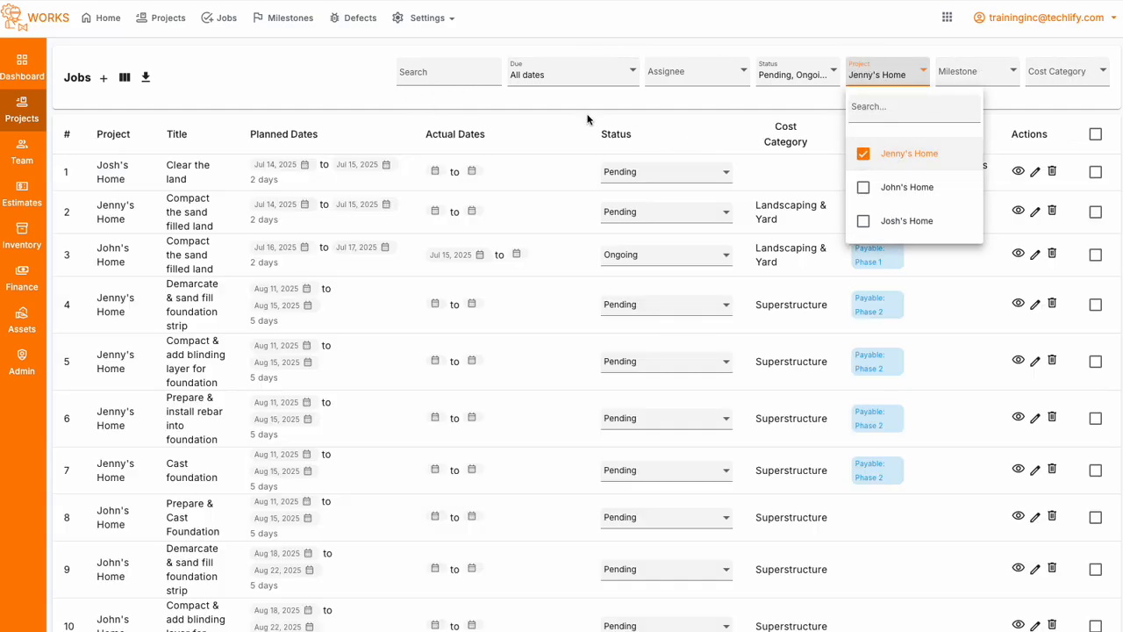
{"action": "left_click", "coordinate": [336, 54]}
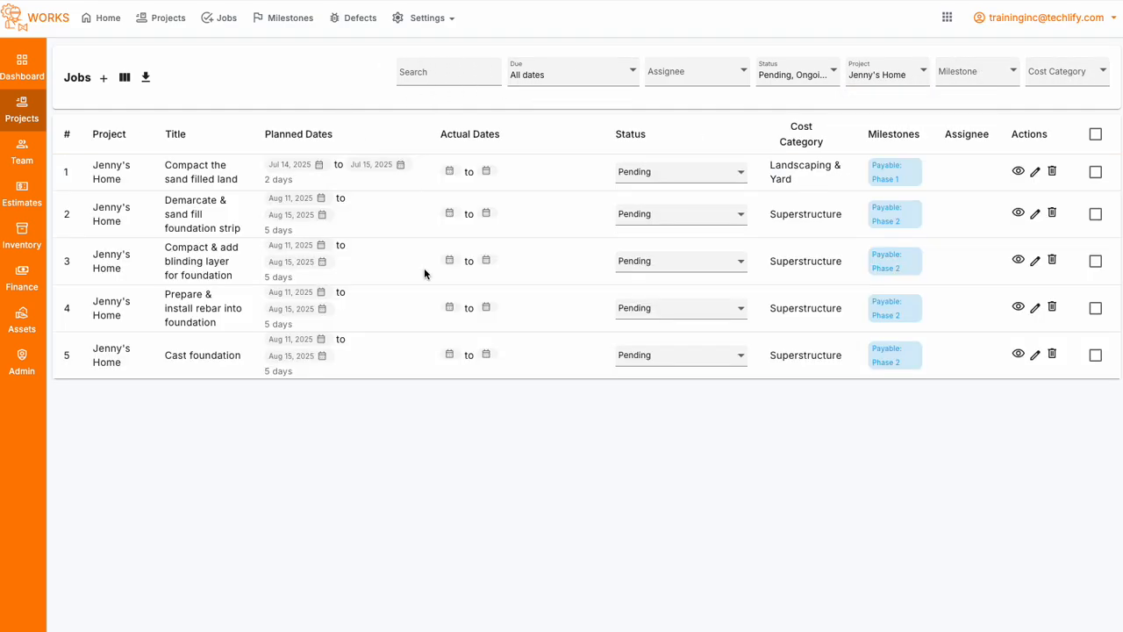
Step: Assign all the listed Jenny's Home jobs to the operations manager in one bulk update
{"action": "left_click", "coordinate": [1096, 134]}
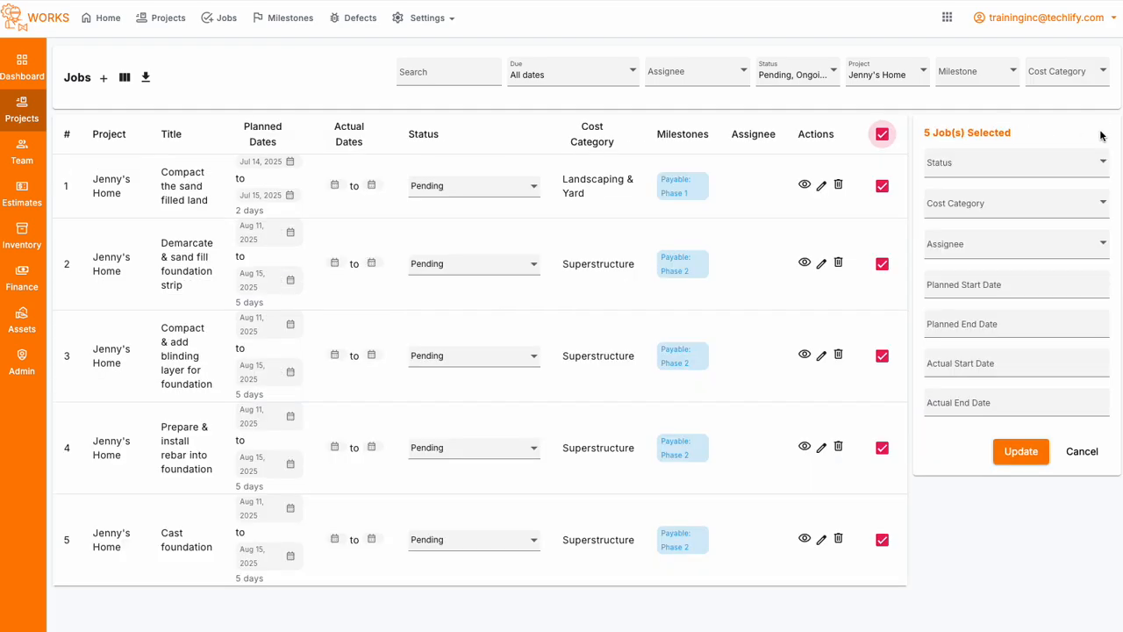
{"action": "left_click", "coordinate": [1009, 239]}
{"action": "left_click", "coordinate": [983, 367]}
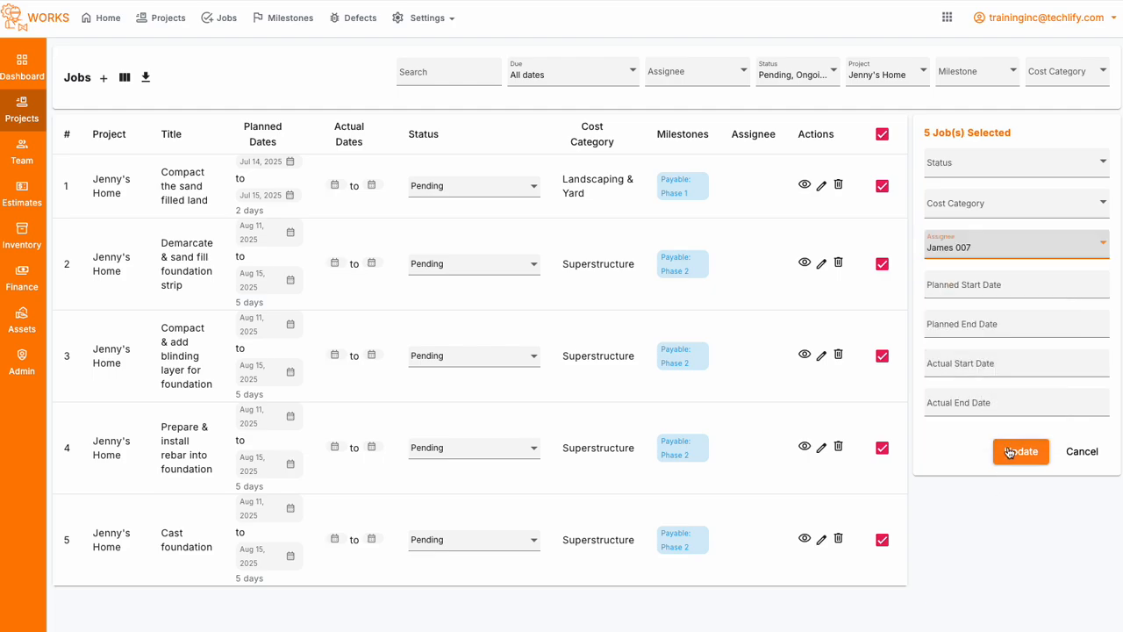
{"action": "left_click", "coordinate": [1018, 449]}
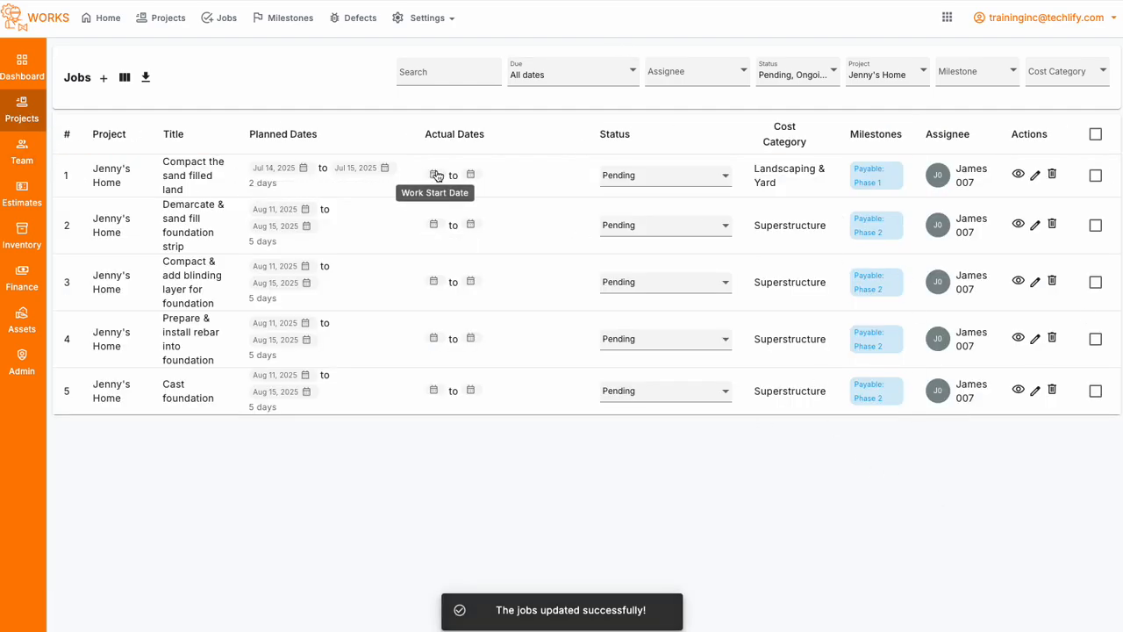
Step: Open the assigned operations manager's profile and view the employee's information, projects and calendar
{"action": "left_click", "coordinate": [969, 169]}
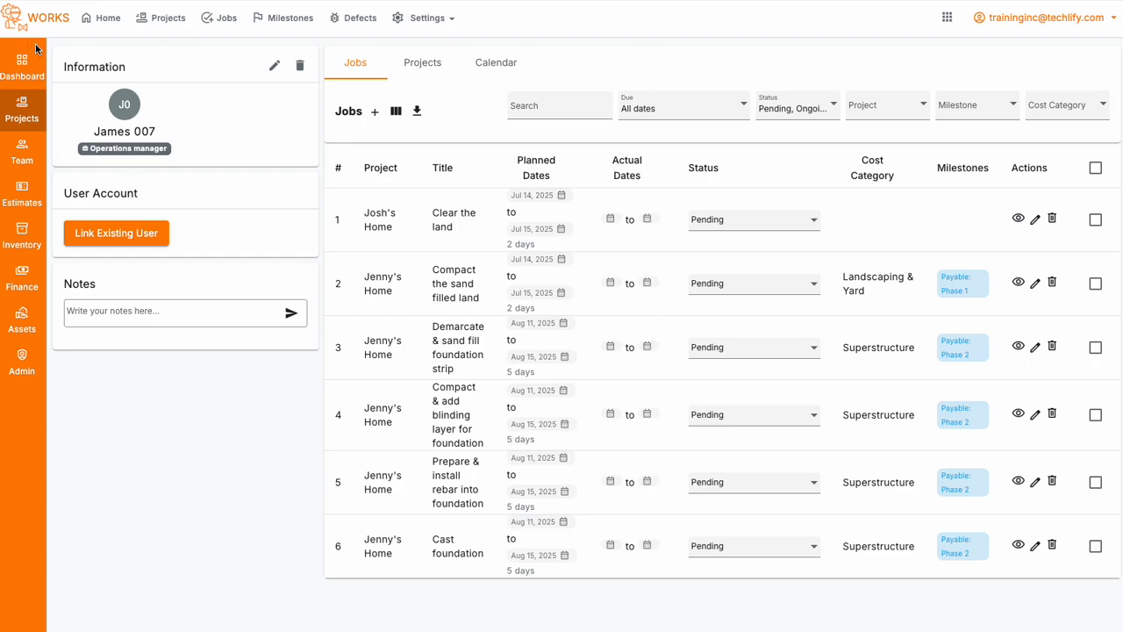
{"action": "left_click_drag", "start_coordinate": [55, 67], "coordinate": [267, 161]}
{"action": "left_click", "coordinate": [266, 161]}
{"action": "left_click", "coordinate": [425, 68]}
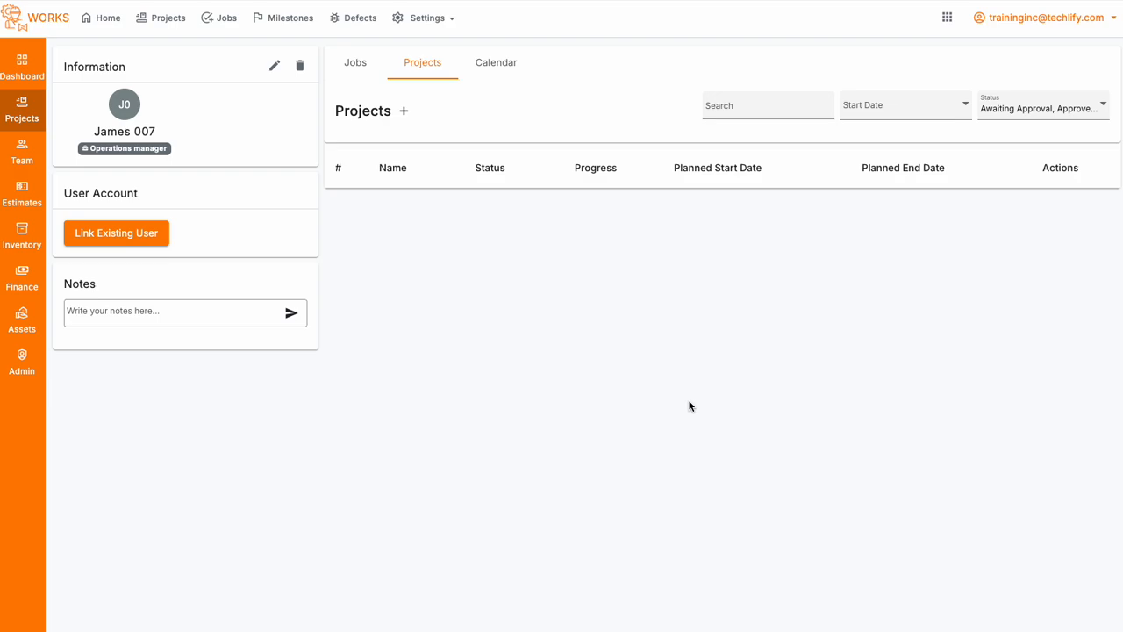
{"action": "left_click", "coordinate": [505, 63]}
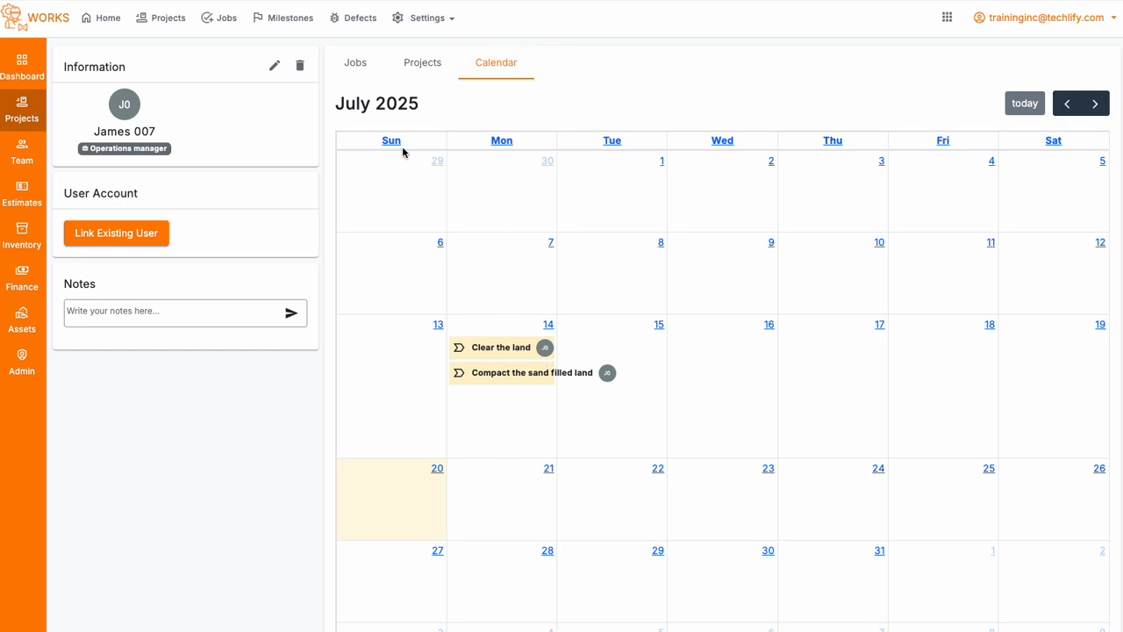
Step: Browse the employee's calendar between June and August 2025 to examine the scheduled jobs
{"action": "left_click", "coordinate": [1067, 103]}
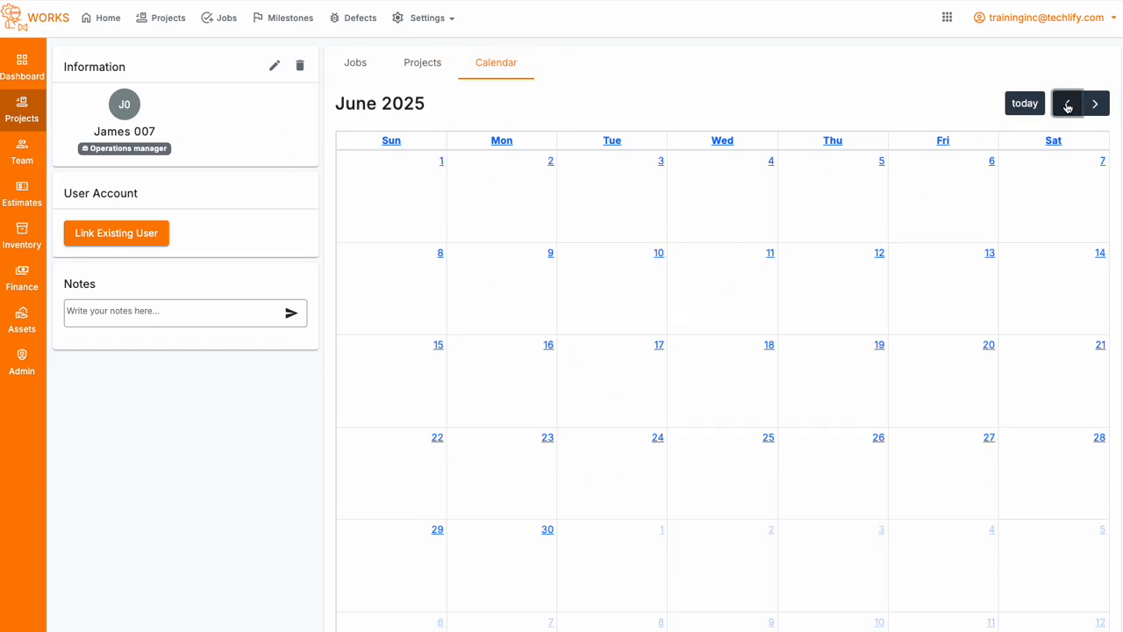
{"action": "left_click", "coordinate": [1095, 104]}
{"action": "left_click", "coordinate": [1097, 104]}
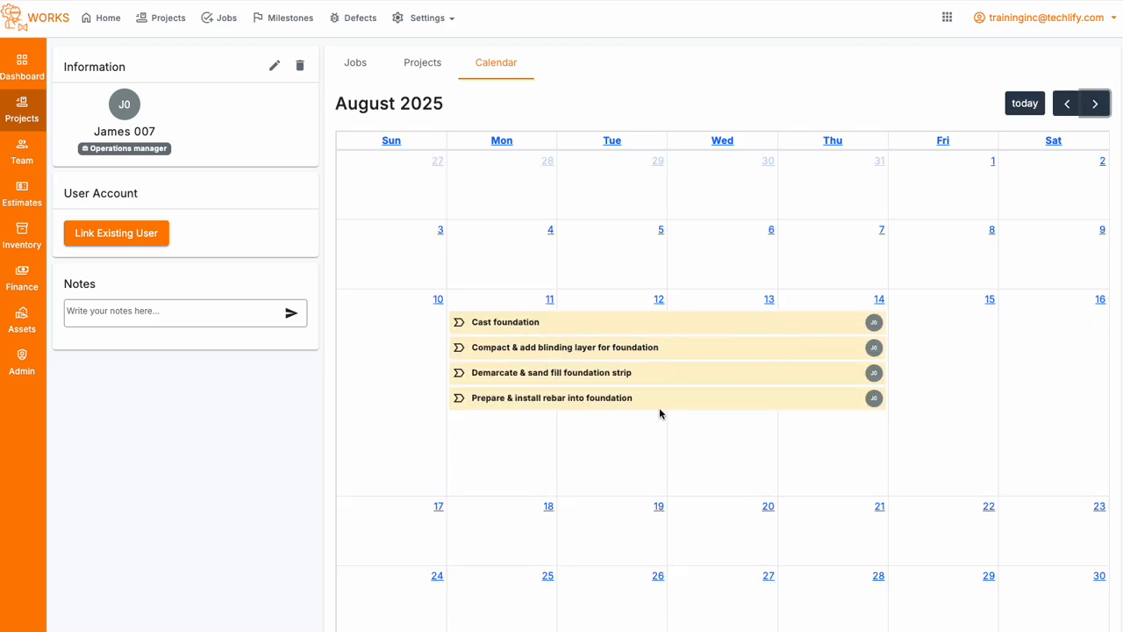
{"action": "left_click", "coordinate": [1067, 104]}
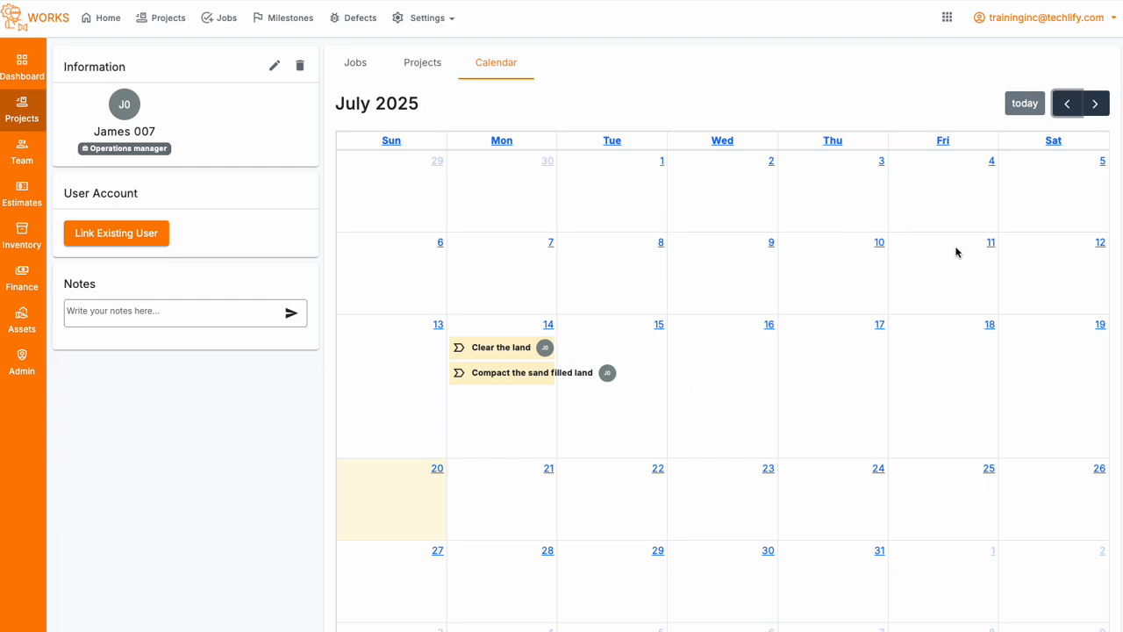
{"action": "left_click", "coordinate": [1095, 104]}
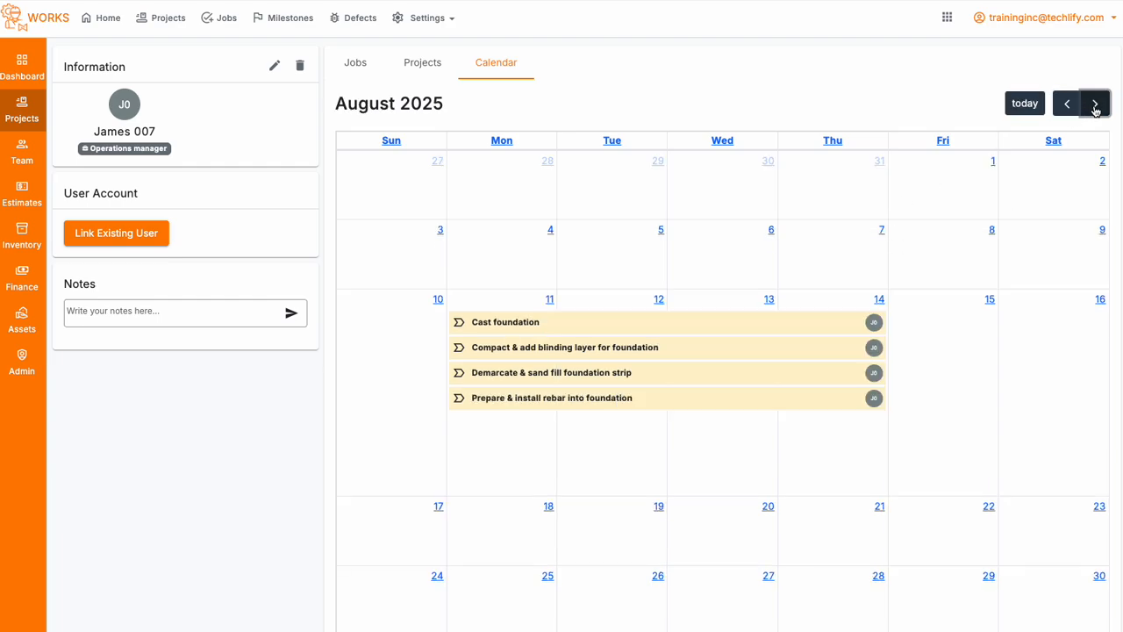
{"action": "left_click", "coordinate": [1065, 106]}
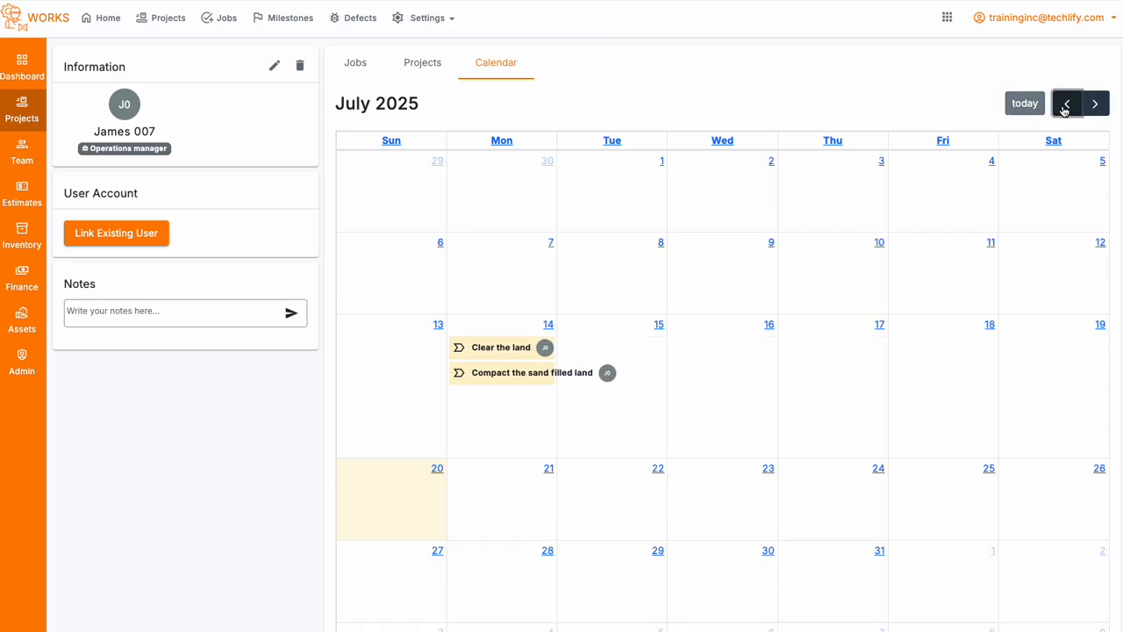
{"action": "left_click", "coordinate": [1066, 106]}
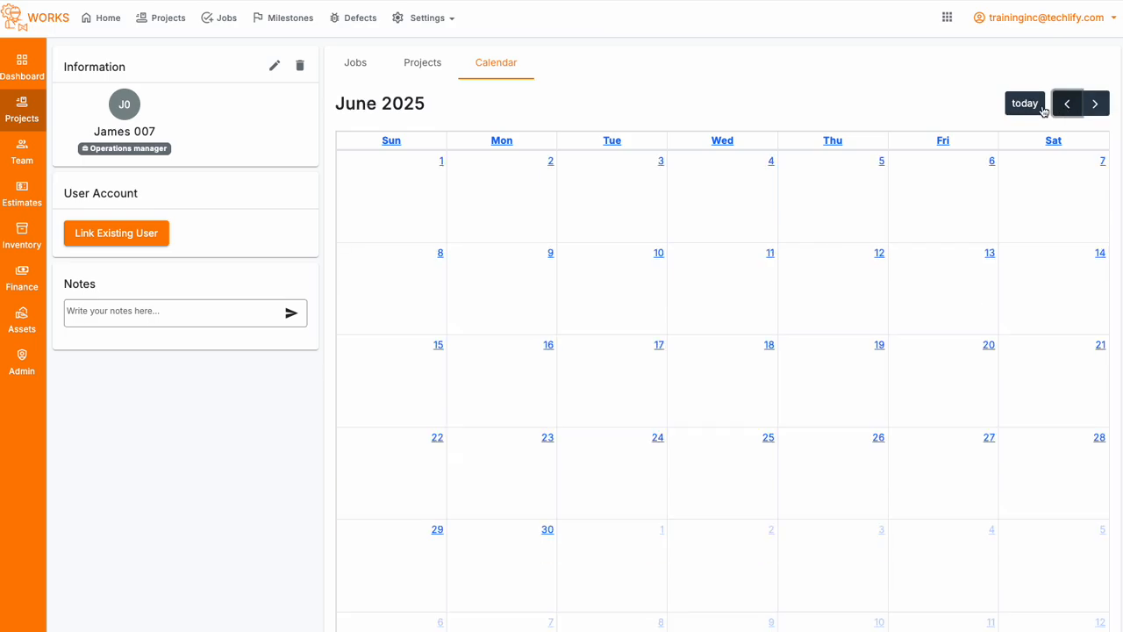
Step: Return to the employee's job list and look at its column selection options
{"action": "left_click", "coordinate": [372, 70]}
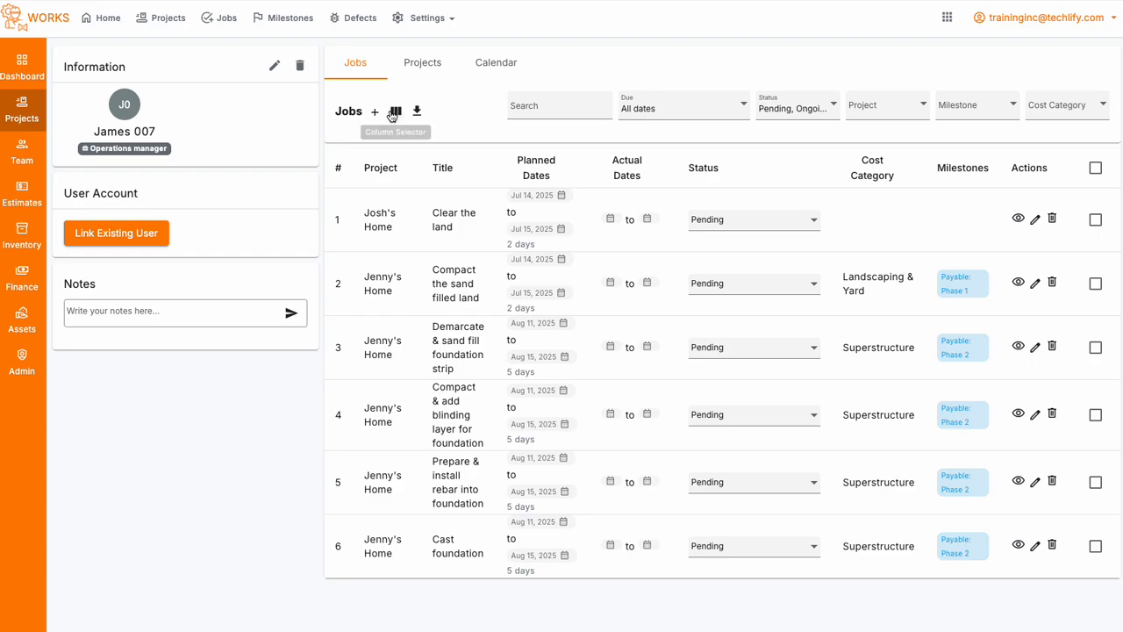
{"action": "left_click", "coordinate": [396, 112]}
{"action": "left_click", "coordinate": [467, 91]}
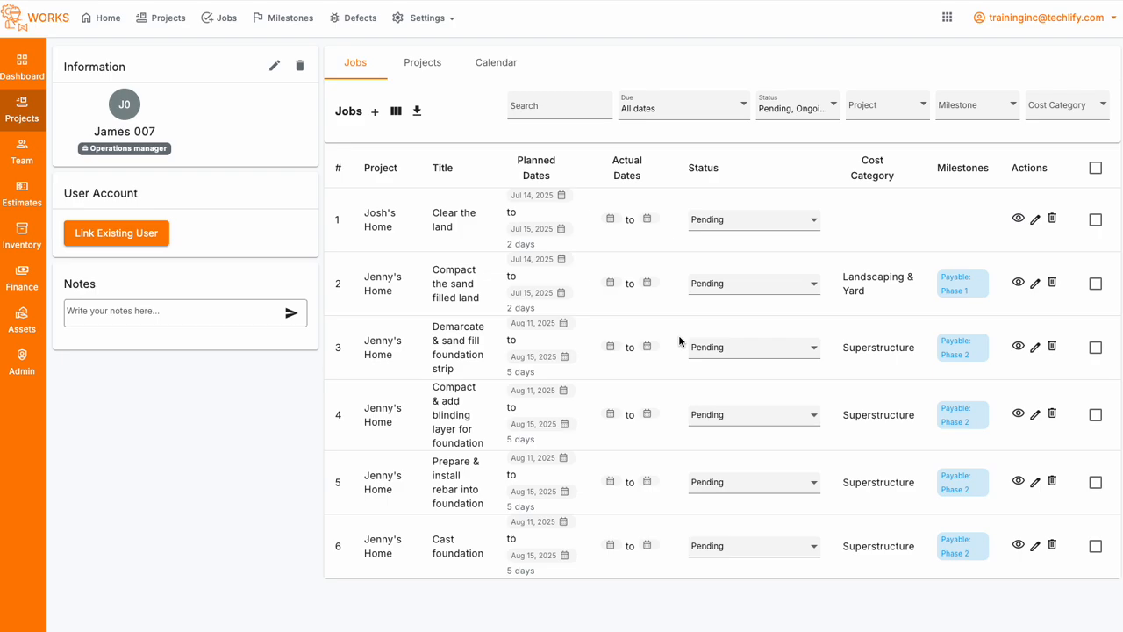
Step: Post a note on the employee's profile, worded as a note on that employee's profile
{"action": "left_click", "coordinate": [109, 314]}
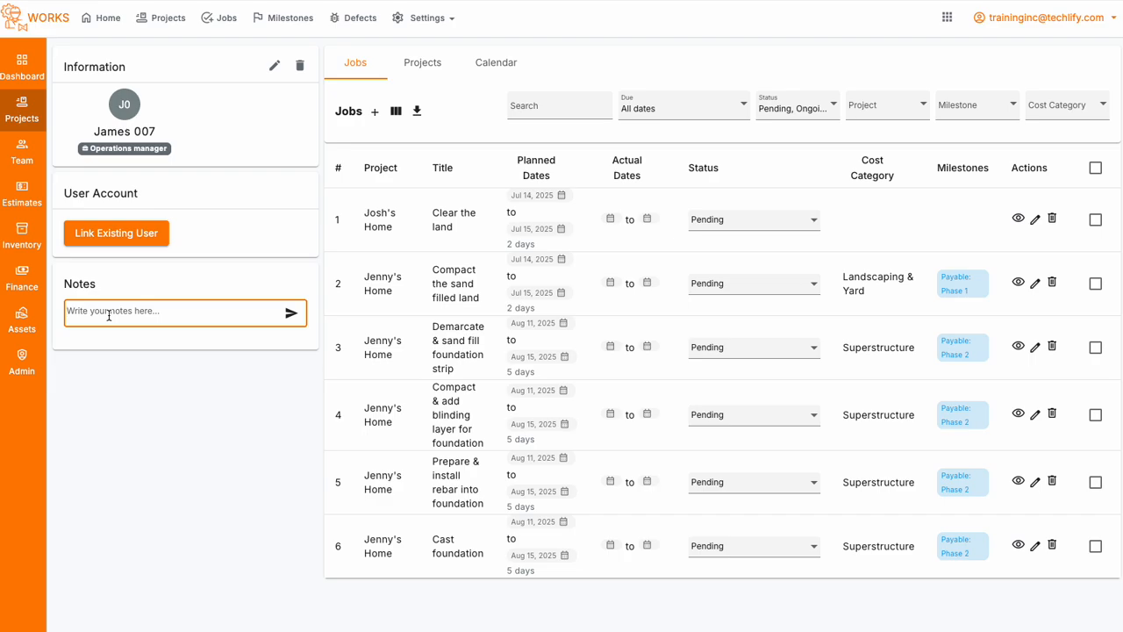
{"action": "type", "text": "A note on Jame's profile"}
{"action": "key", "text": "Return"}
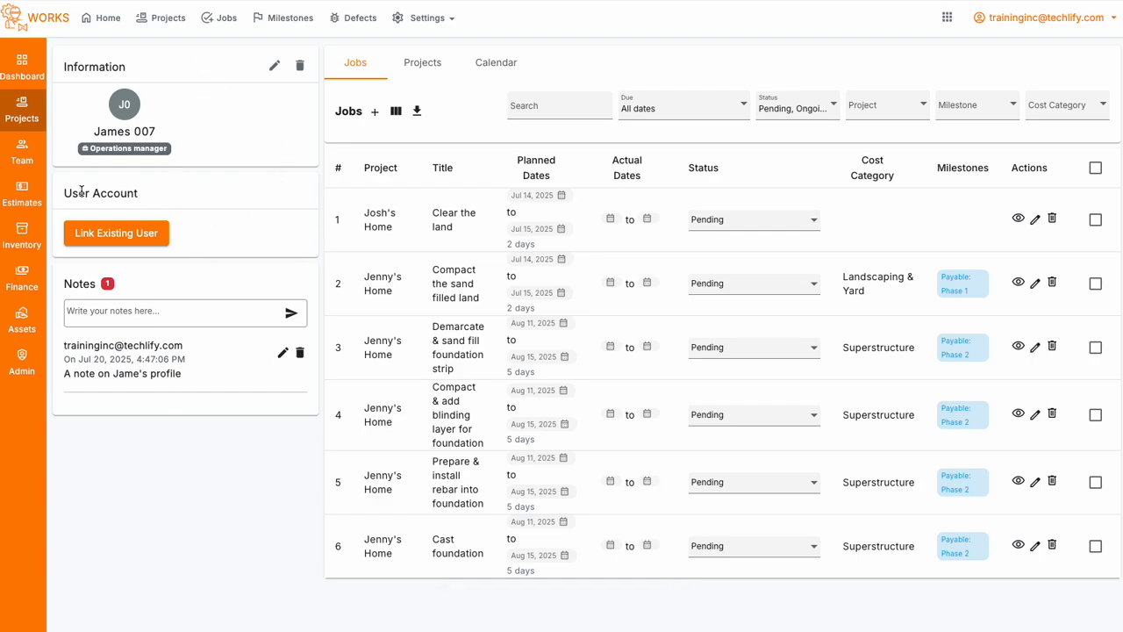
{"action": "left_click_drag", "start_coordinate": [65, 192], "coordinate": [224, 227]}
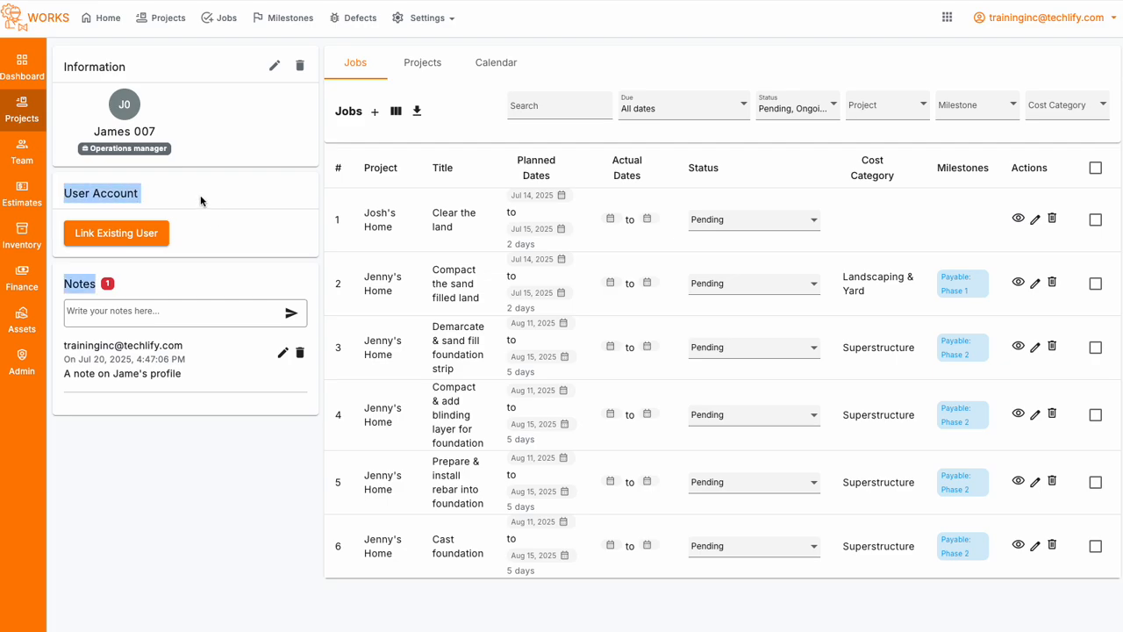
{"action": "left_click", "coordinate": [200, 201]}
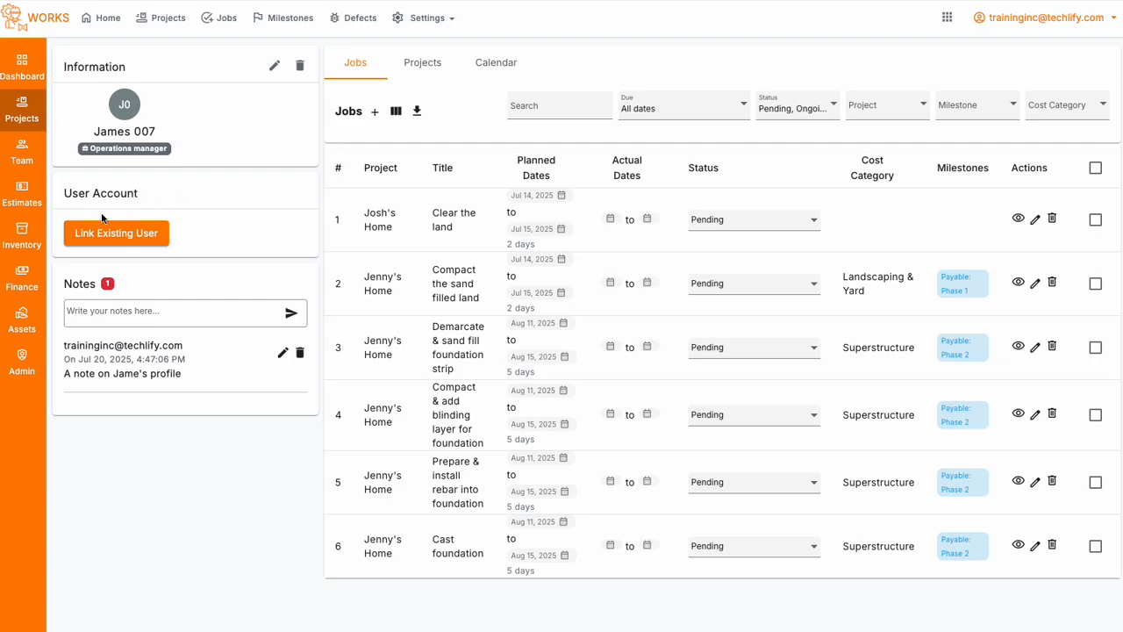
{"action": "left_click_drag", "start_coordinate": [64, 193], "coordinate": [182, 193]}
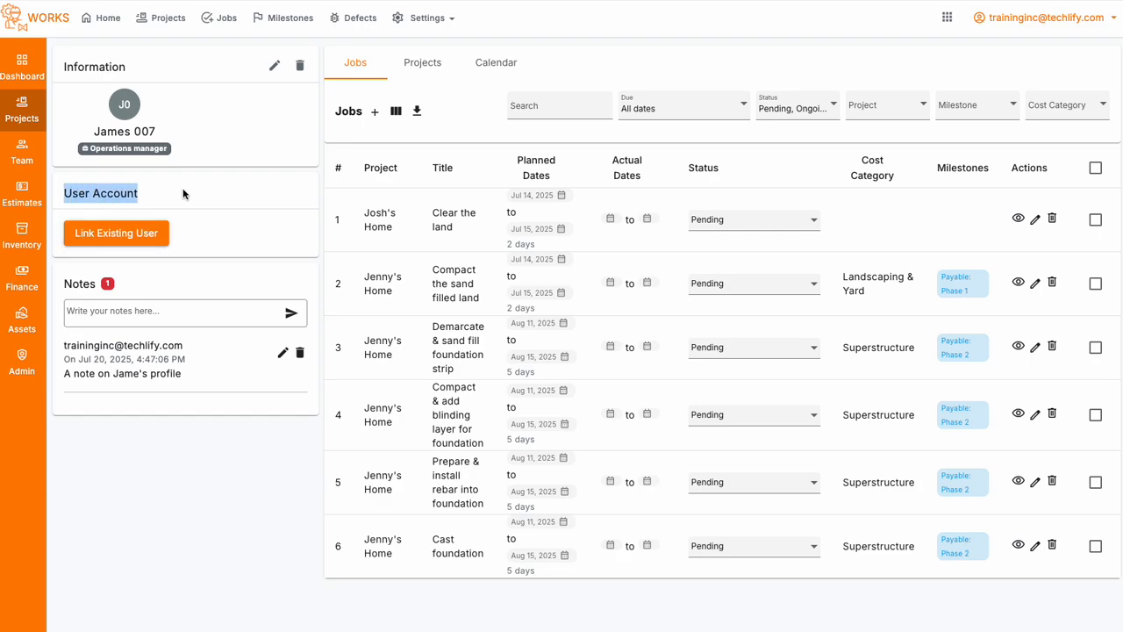
{"action": "left_click", "coordinate": [213, 215]}
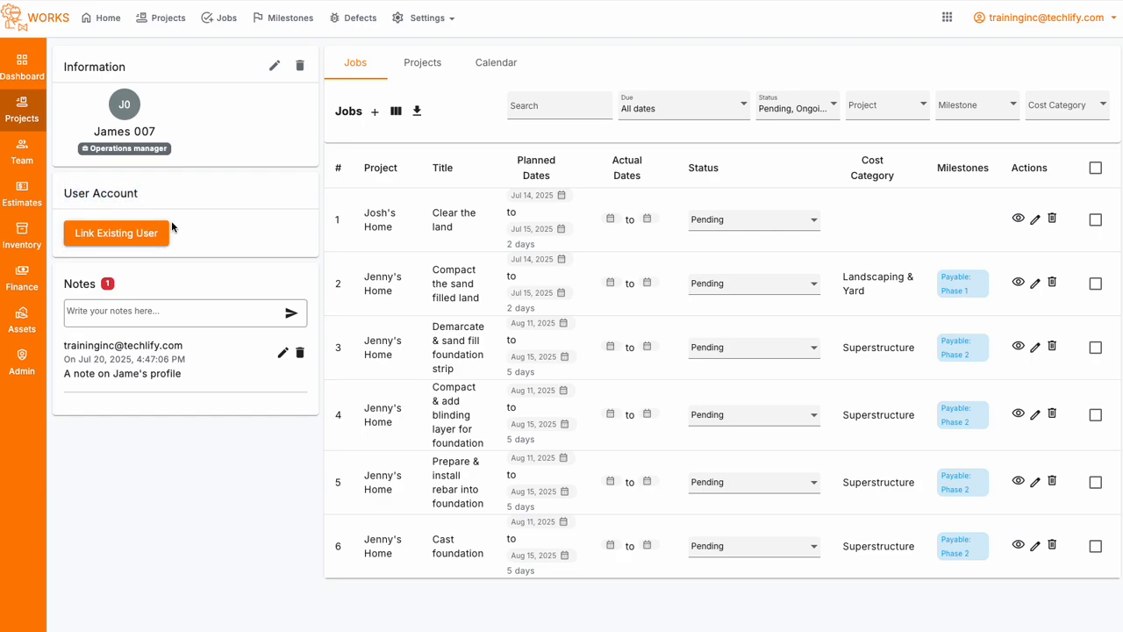
Step: Check which existing users can be linked to the employee's user account, and close without linking one
{"action": "left_click", "coordinate": [123, 231]}
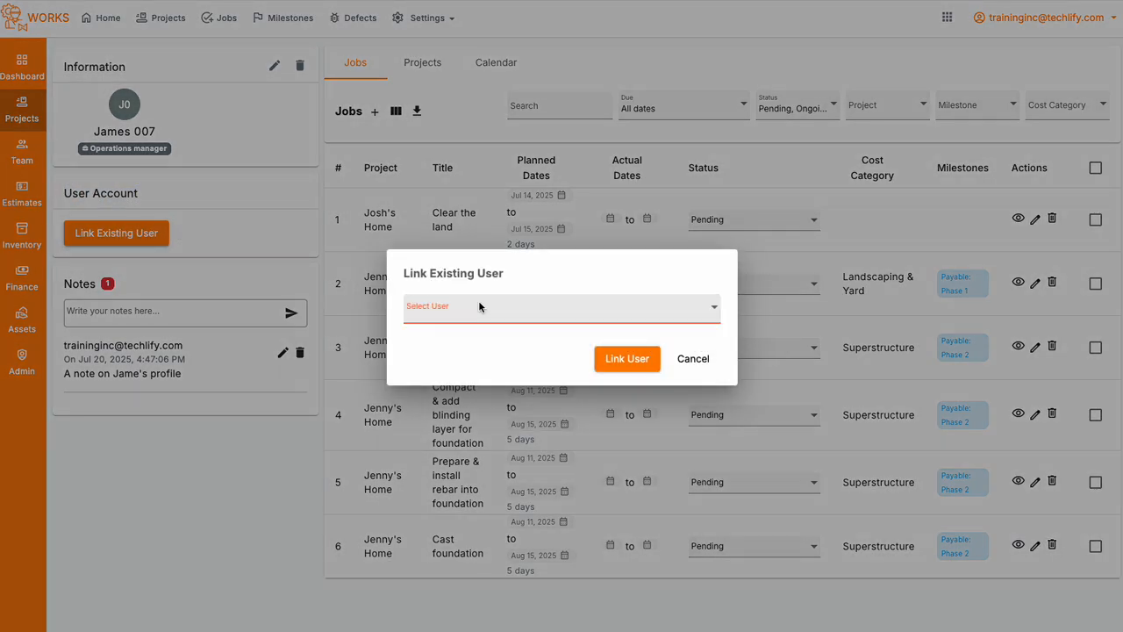
{"action": "left_click", "coordinate": [478, 306]}
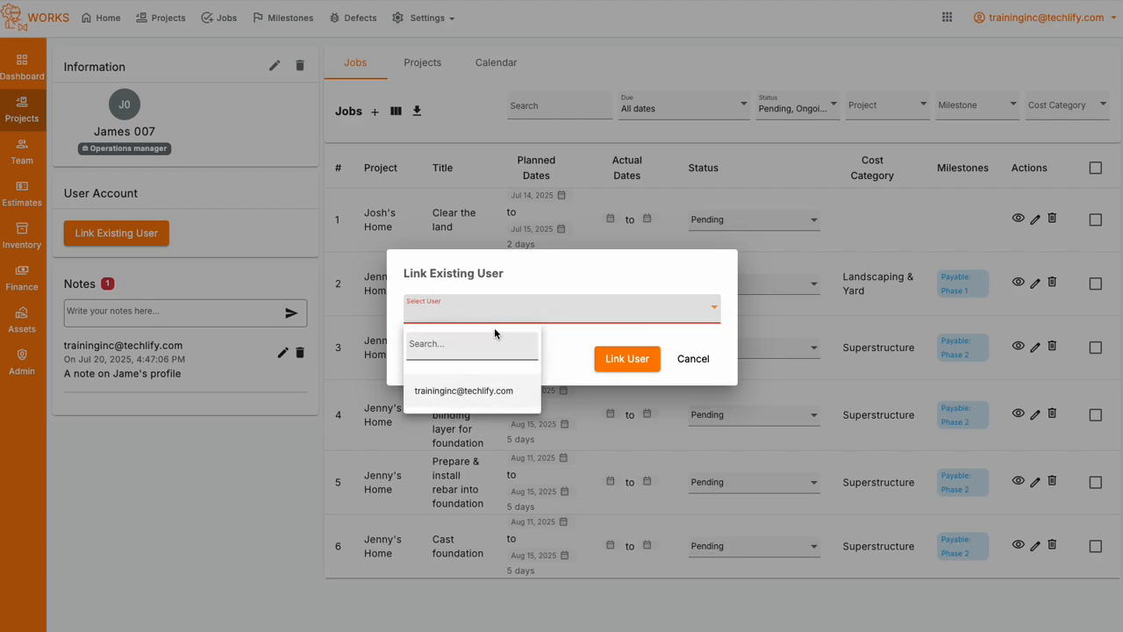
{"action": "left_click", "coordinate": [524, 294]}
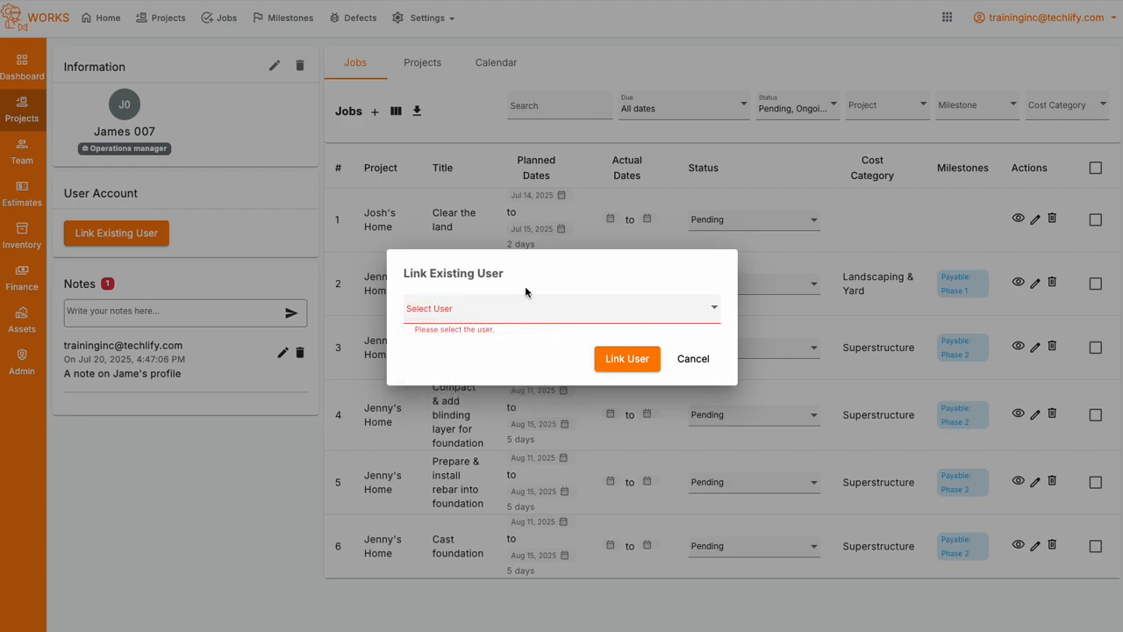
{"action": "left_click", "coordinate": [692, 359]}
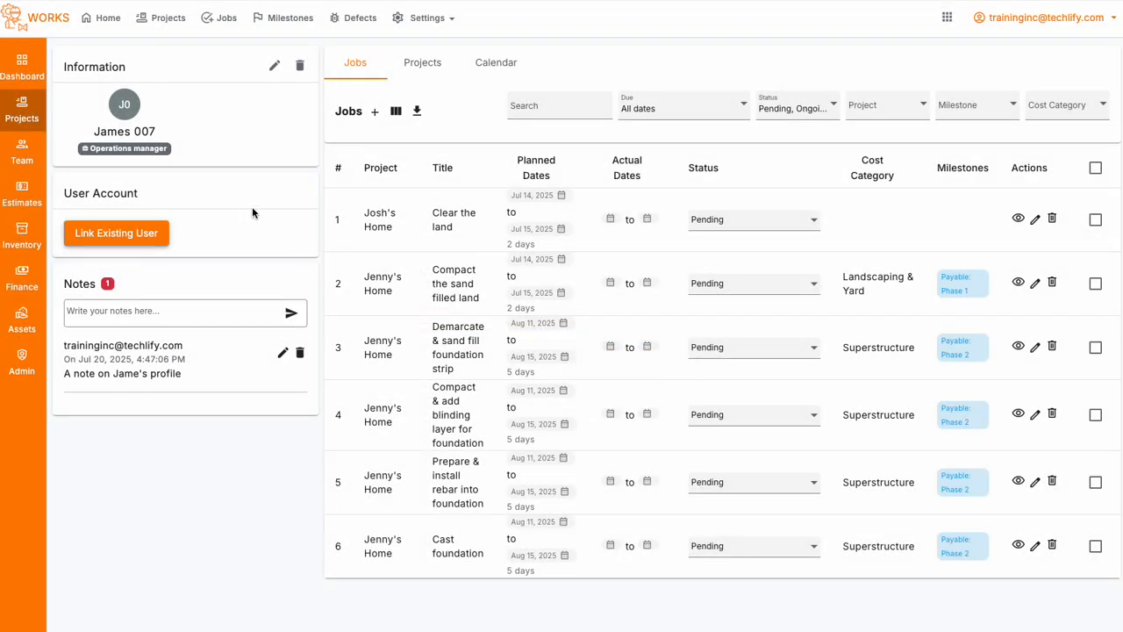
Step: Open the employee's details for editing and fill in the employee's email address
{"action": "left_click", "coordinate": [275, 66]}
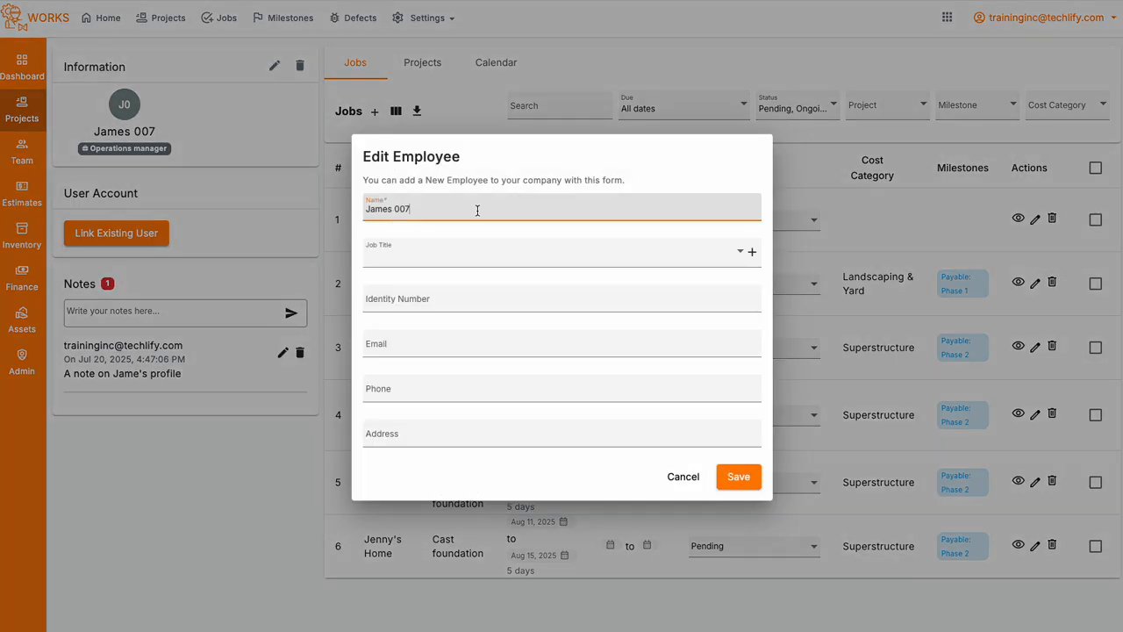
{"action": "left_click", "coordinate": [426, 342]}
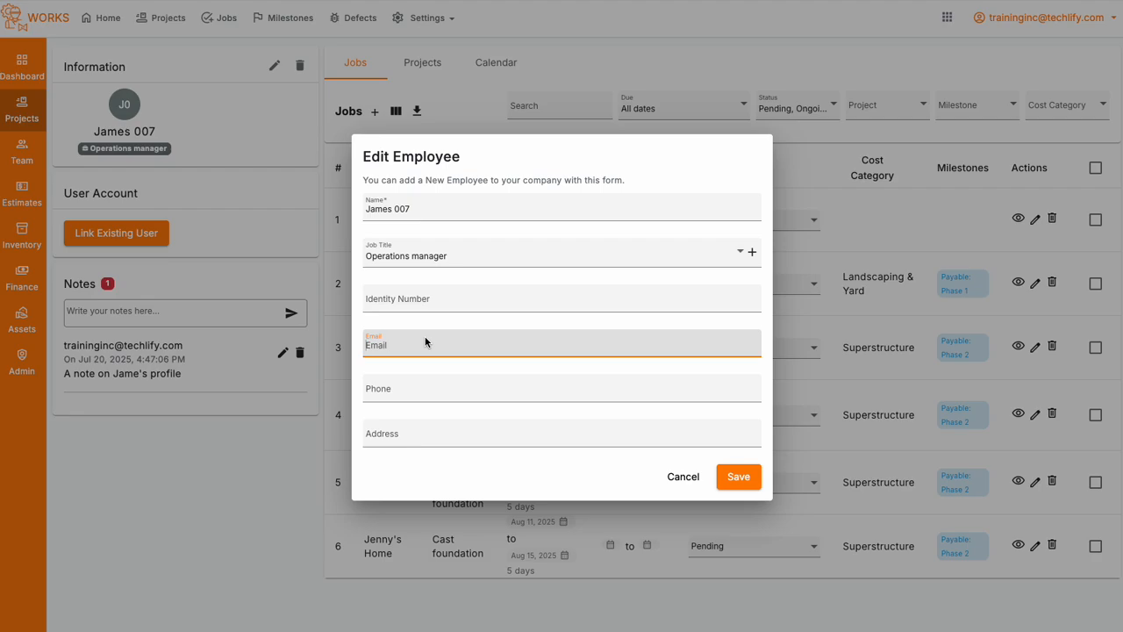
Step: Copy the domain of the entered email address and open that site, Maildrop, in a new browser tab
{"action": "left_click_drag", "start_coordinate": [412, 345], "coordinate": [473, 342]}
{"action": "key", "text": "super+c"}
{"action": "key", "text": "super+t"}
{"action": "key", "text": "super+v"}
{"action": "key", "text": "Return"}
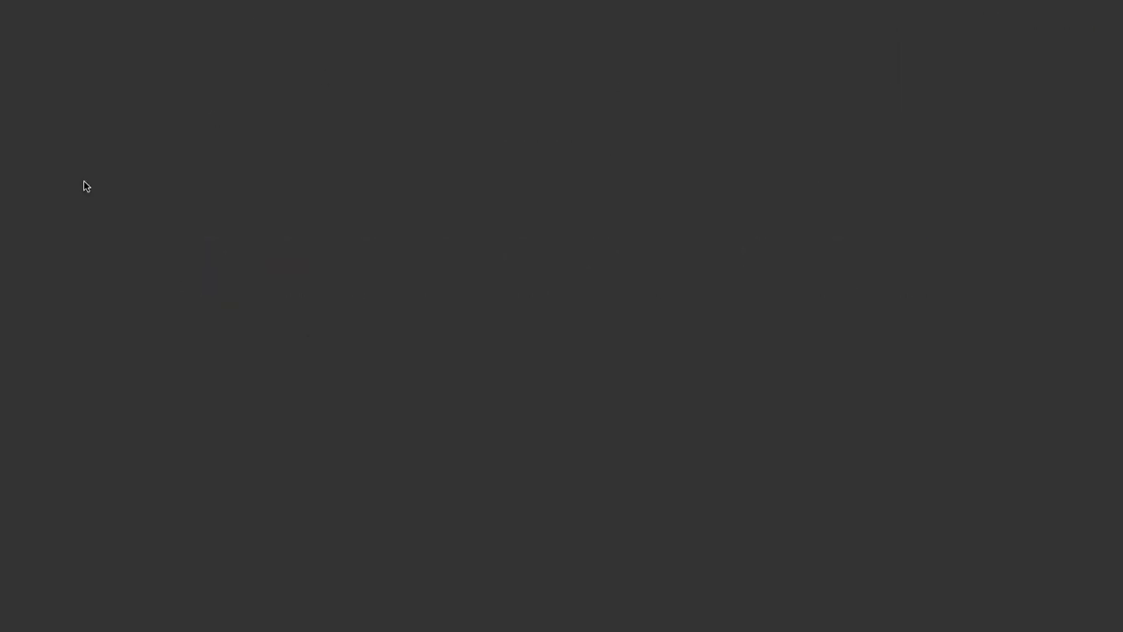
Step: Enter the mailbox name from the employee's email address on the Maildrop site and open that mailbox
{"action": "left_click_drag", "start_coordinate": [814, 32], "coordinate": [895, 28]}
{"action": "key", "text": "super+v"}
{"action": "key", "text": "super+a"}
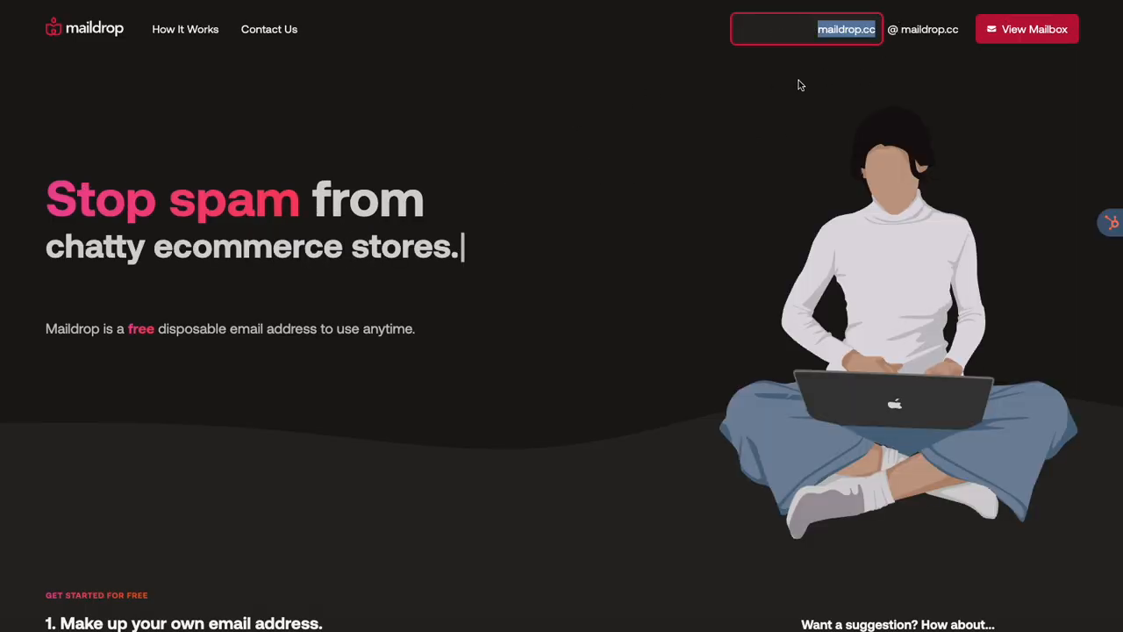
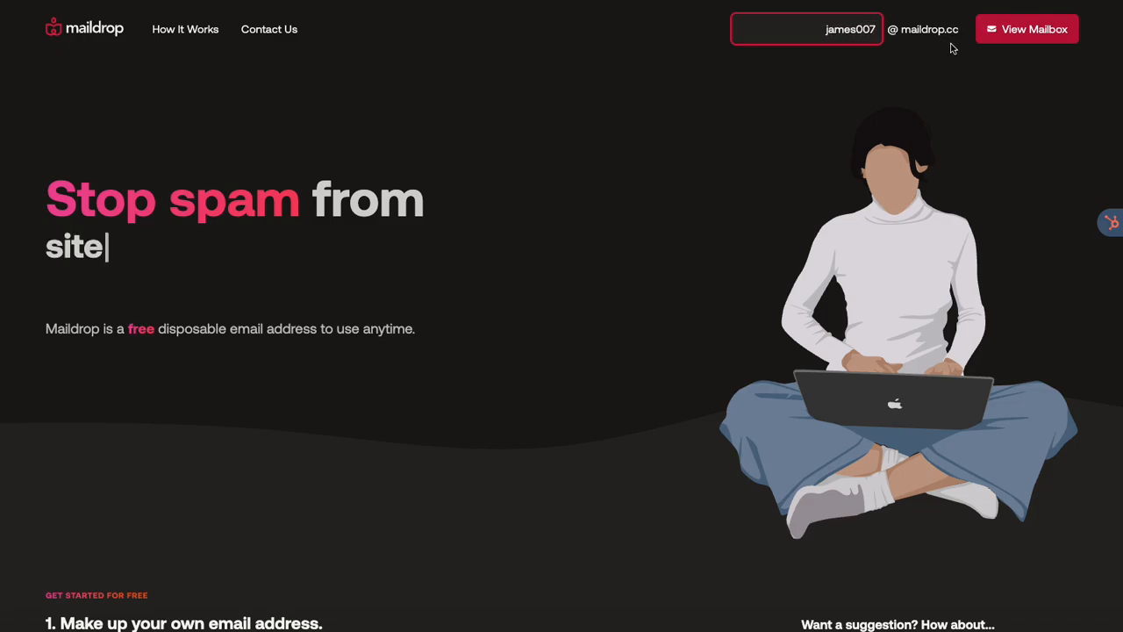
{"action": "left_click", "coordinate": [1016, 32]}
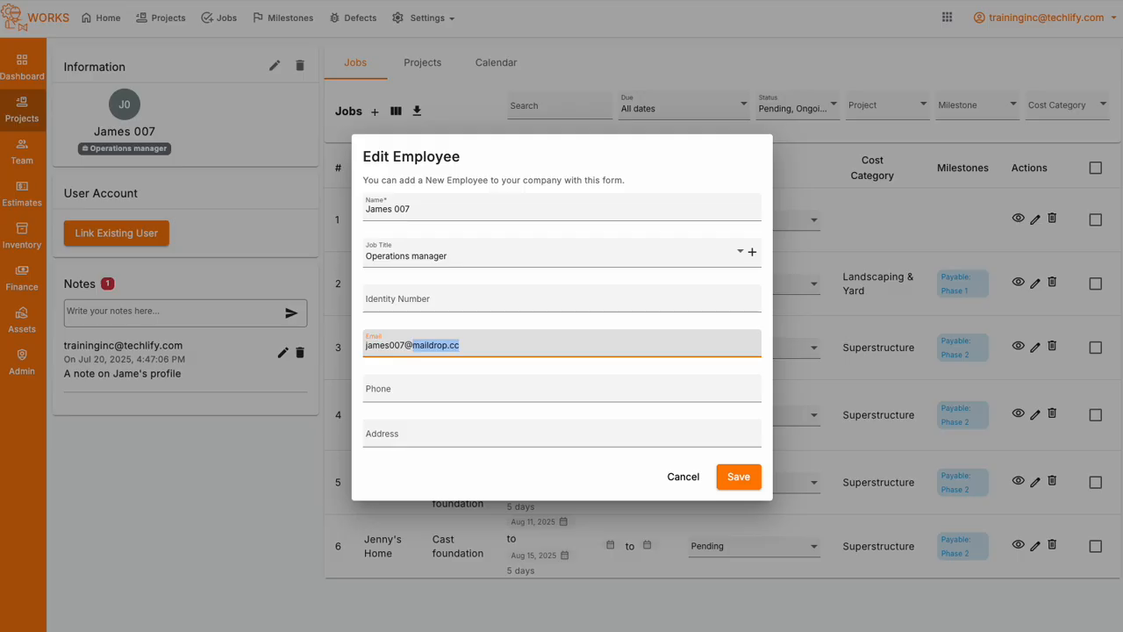
Step: Back in WORKS, save the employee's details with the email address and issue a login for the employee's user account
{"action": "left_click", "coordinate": [725, 480]}
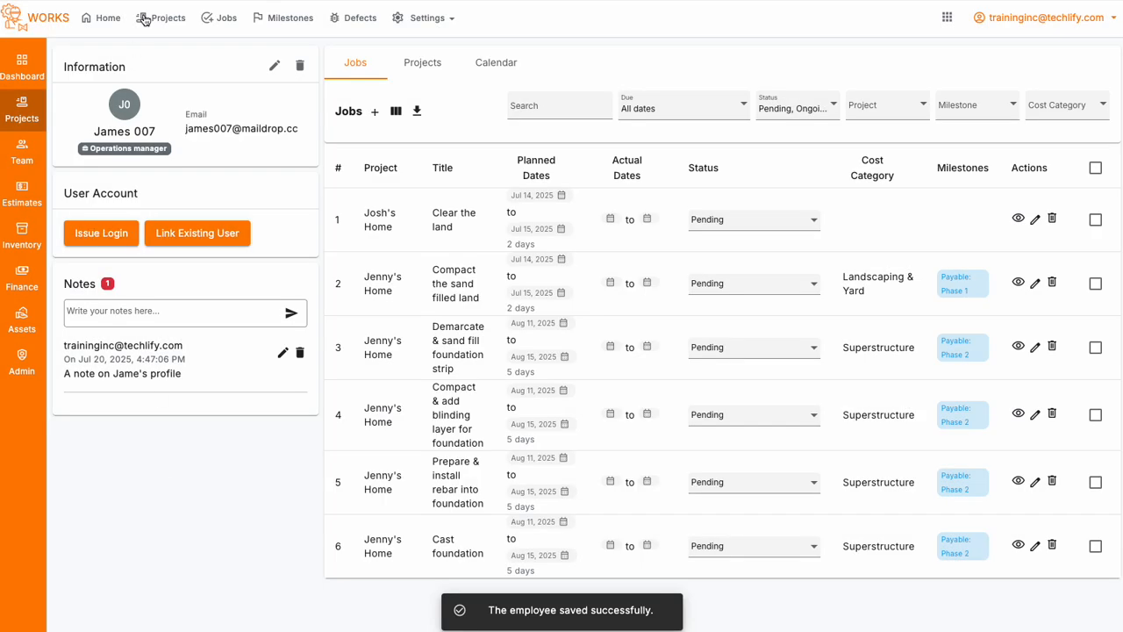
{"action": "left_click_drag", "start_coordinate": [185, 129], "coordinate": [295, 129]}
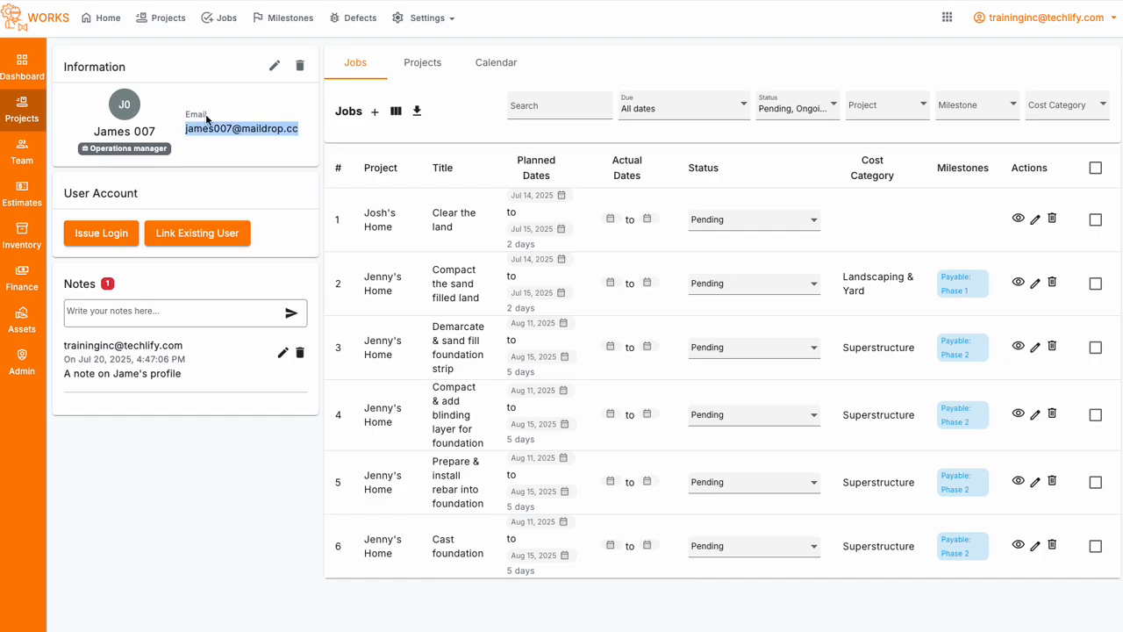
{"action": "left_click_drag", "start_coordinate": [68, 190], "coordinate": [144, 194]}
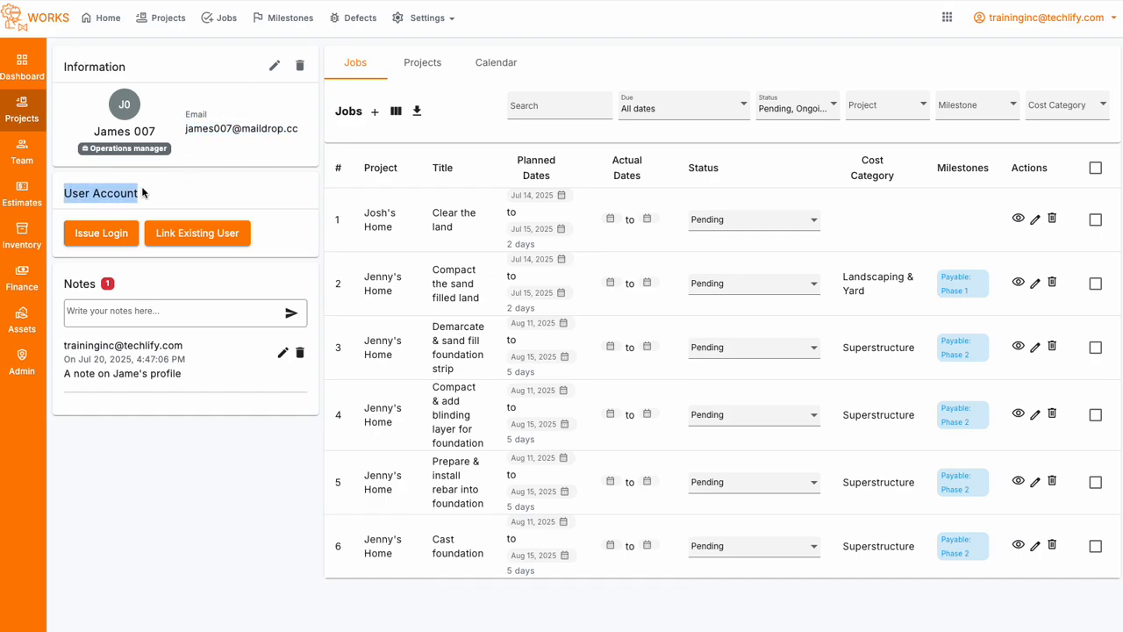
{"action": "left_click", "coordinate": [99, 234]}
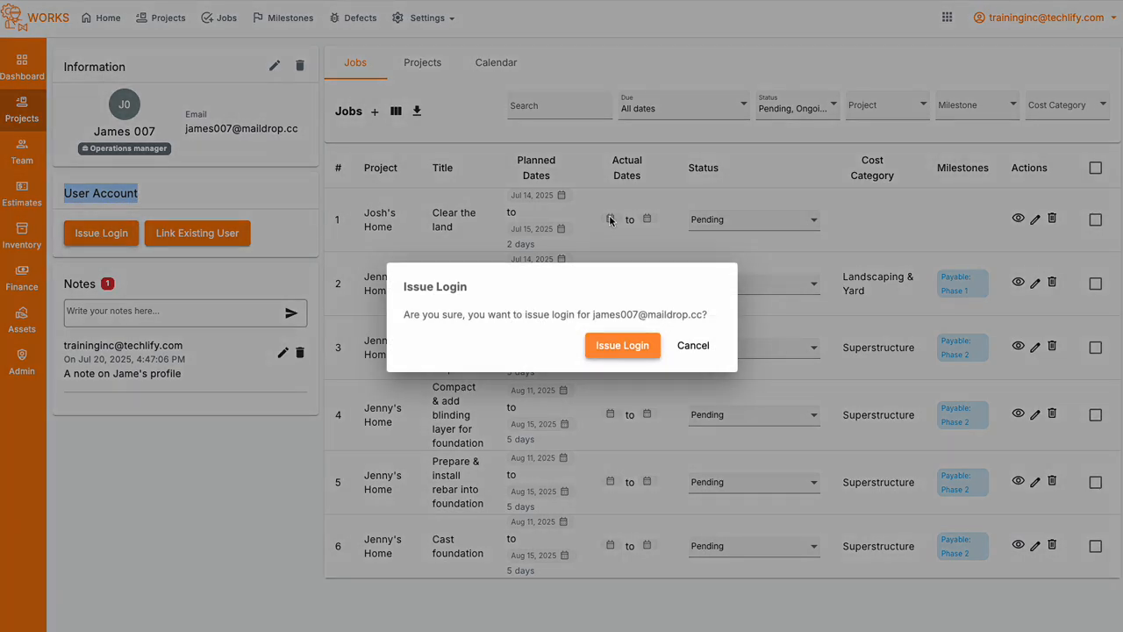
{"action": "left_click", "coordinate": [610, 351]}
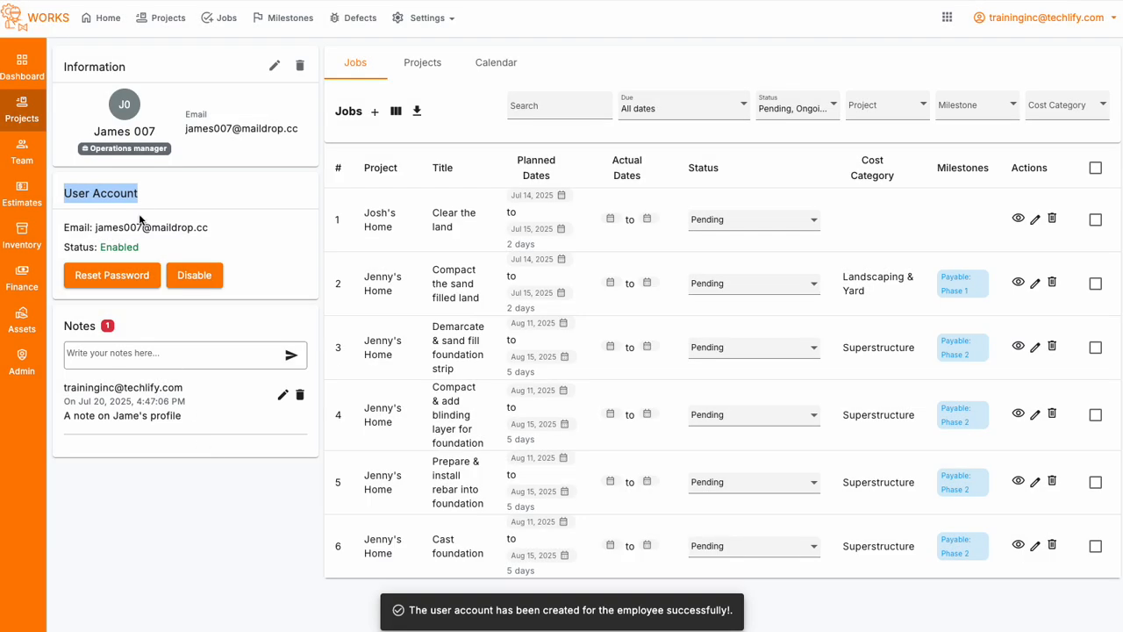
Step: Review the email and status shown for the employee's user account
{"action": "left_click", "coordinate": [140, 184]}
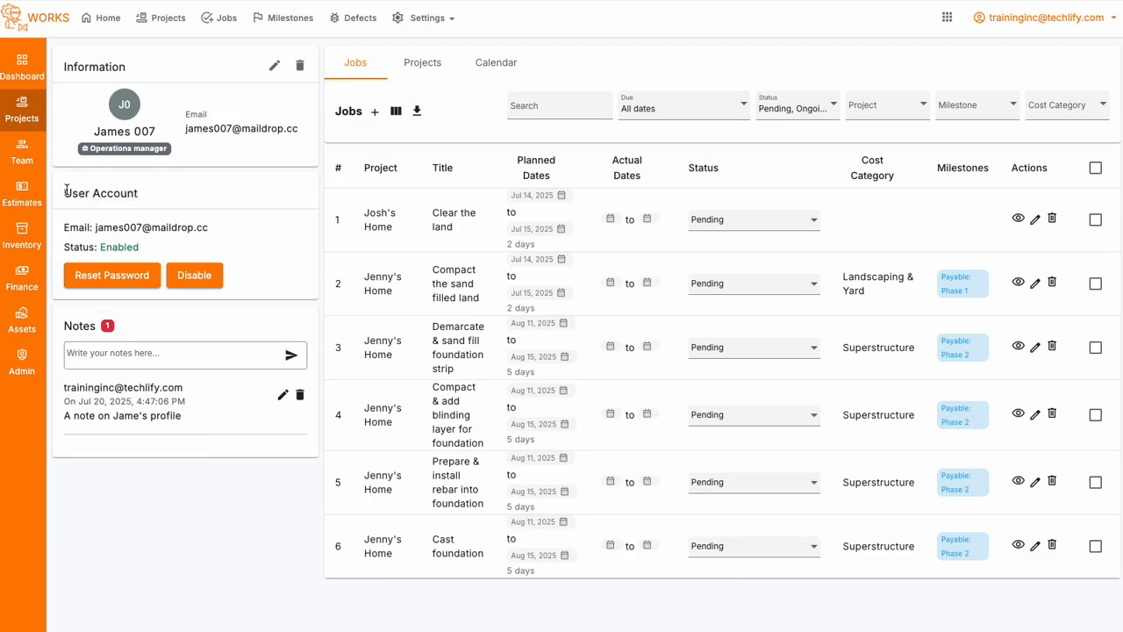
{"action": "left_click_drag", "start_coordinate": [65, 186], "coordinate": [254, 255]}
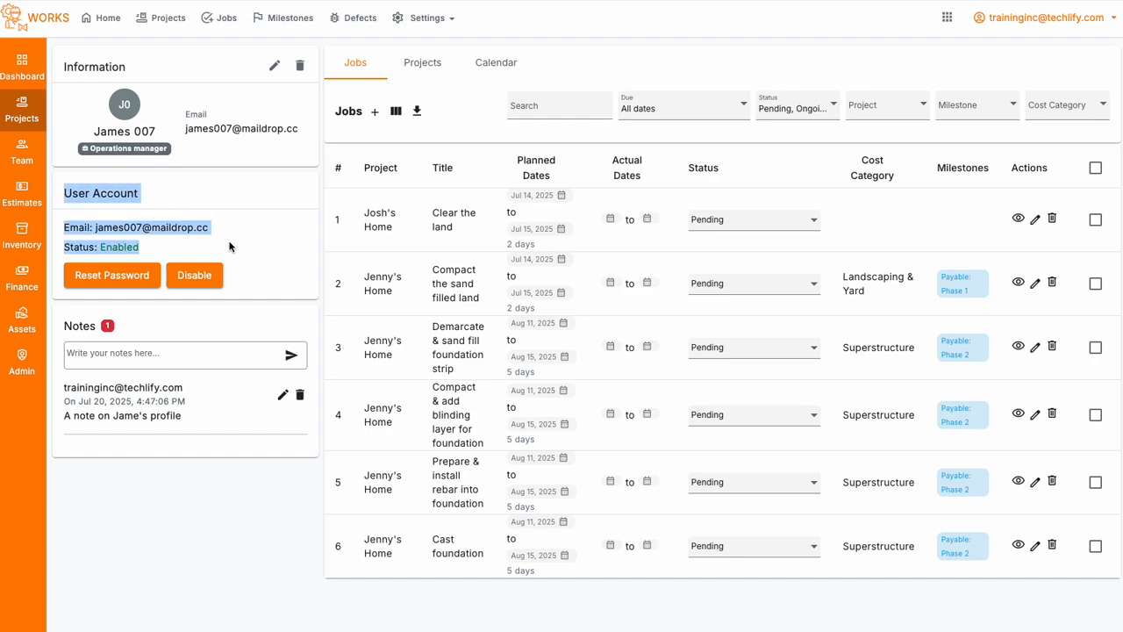
{"action": "left_click", "coordinate": [243, 219]}
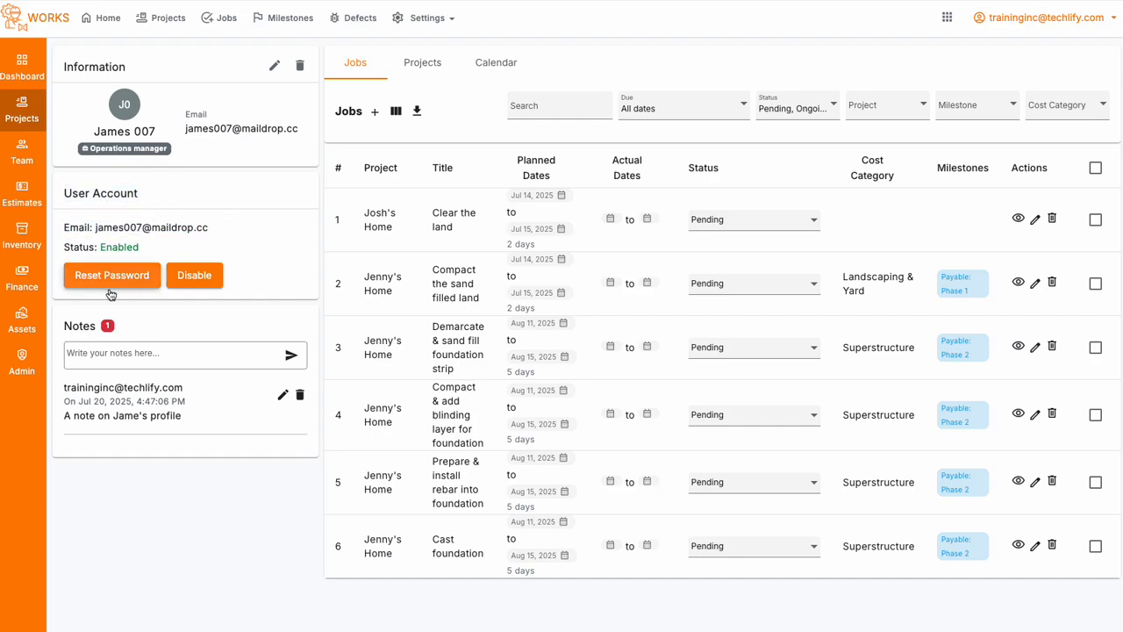